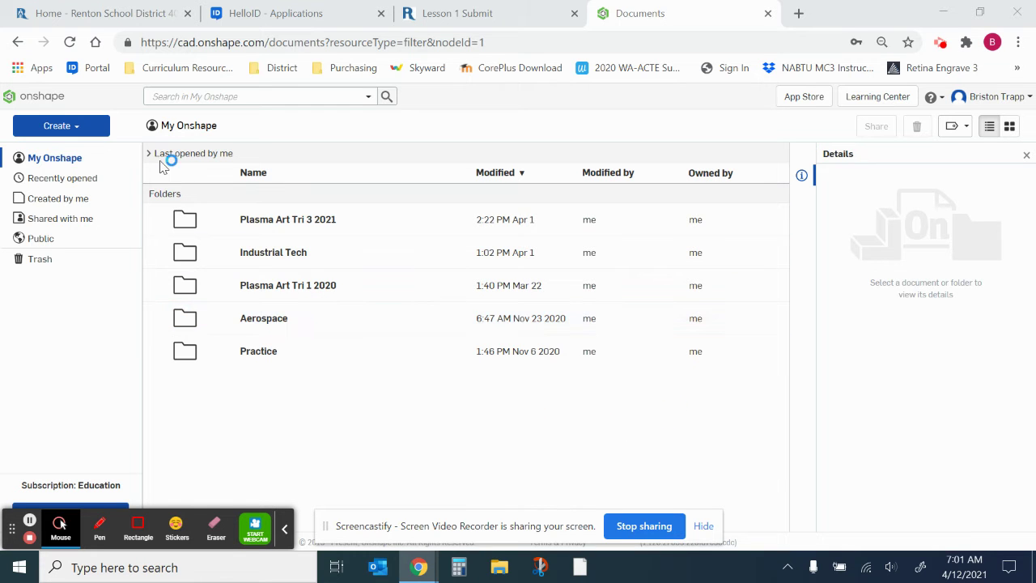
Create a new Onshape document named 'Smiley Face' followed by the author's initials
left_click(80, 132)
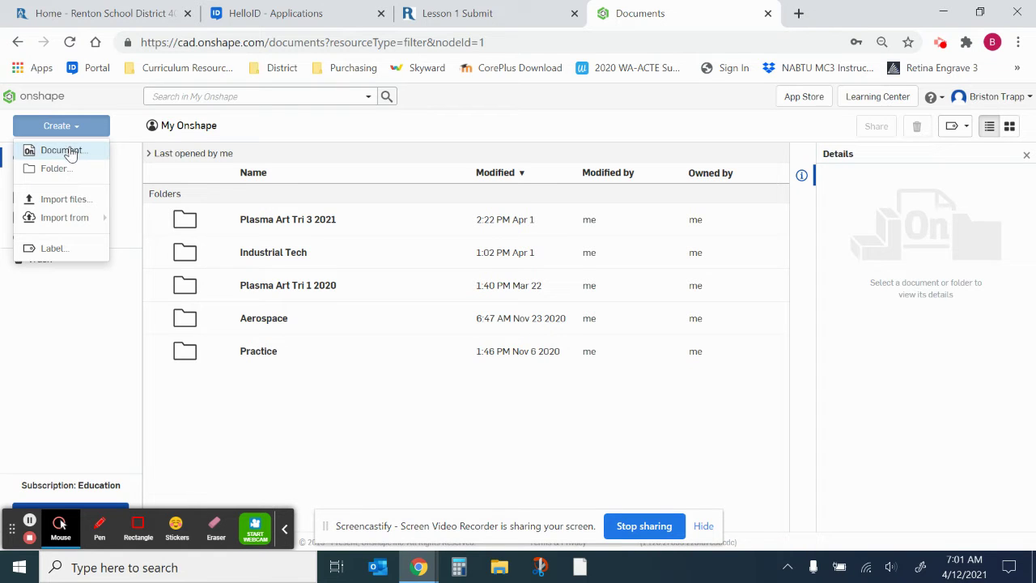
left_click(69, 154)
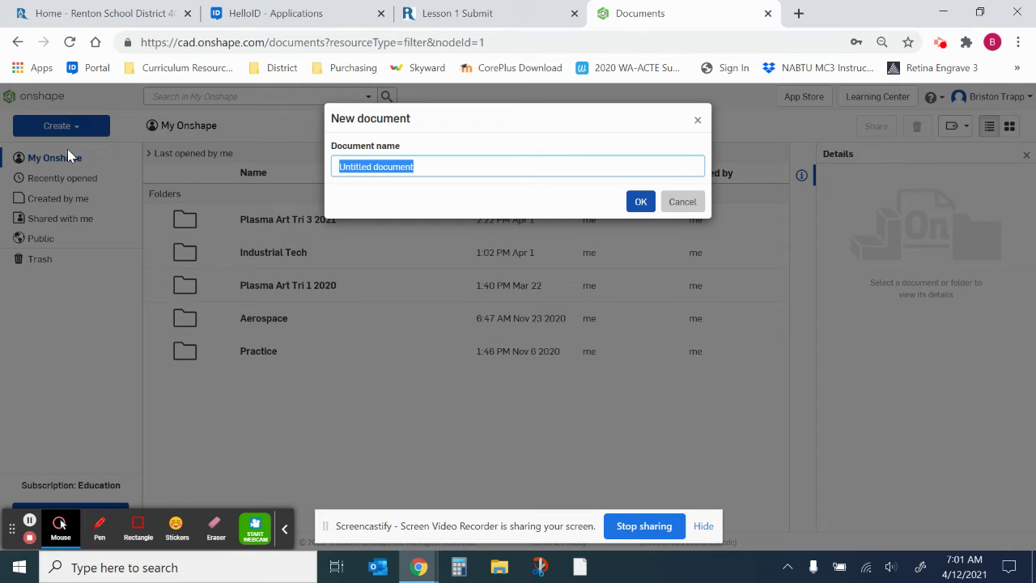
type("Smile")
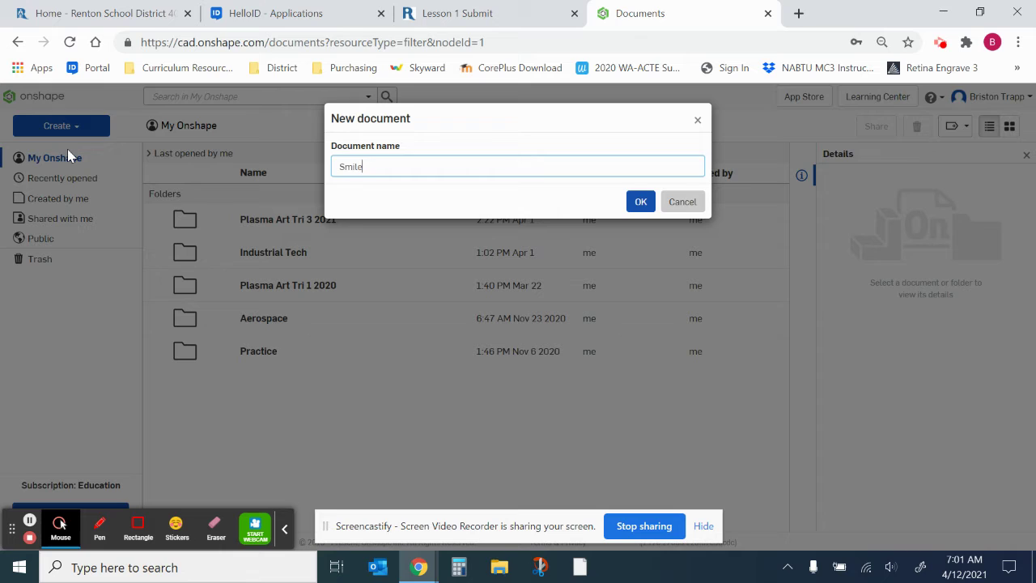
type("y Face BJT")
left_click(641, 204)
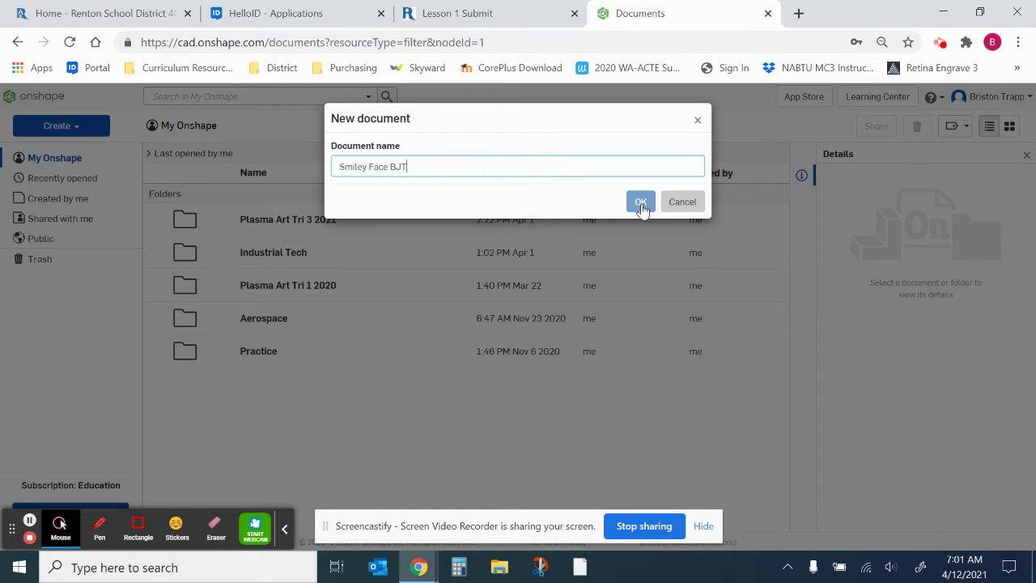
left_click(641, 204)
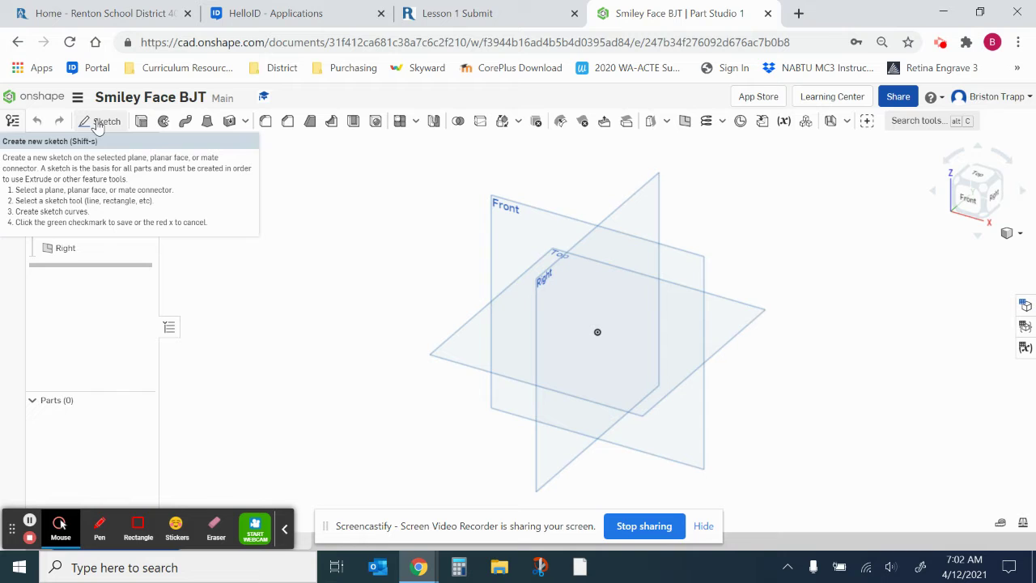
Start Sketch 1 on the Top plane and view it straight from above
left_click(99, 123)
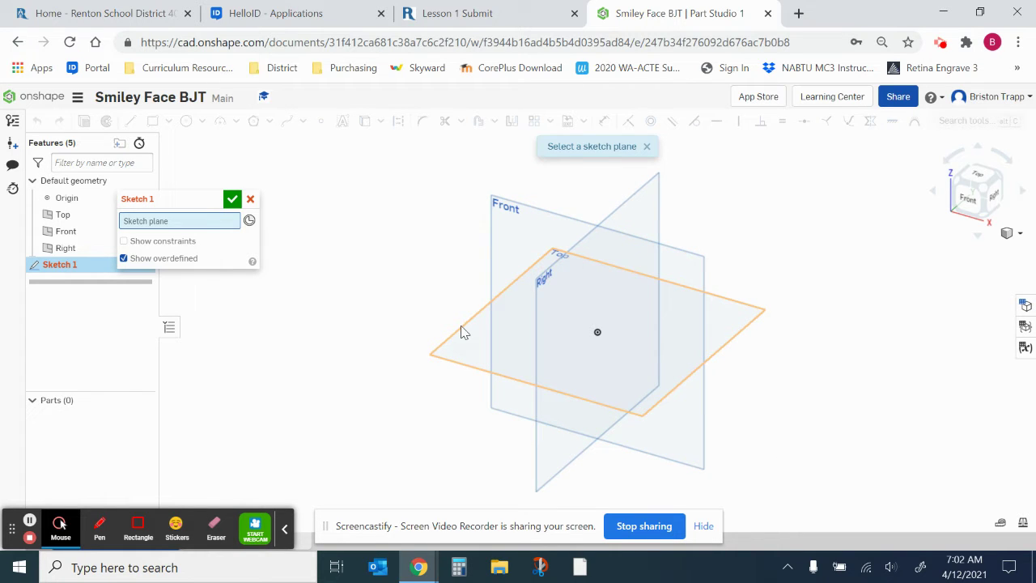
left_click(461, 332)
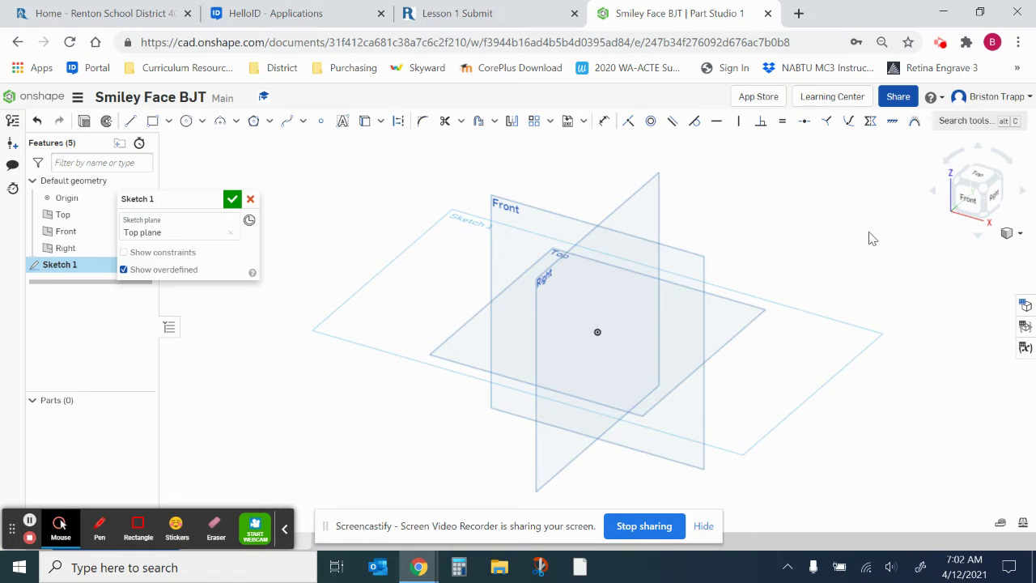
left_click(979, 179)
left_click(976, 180)
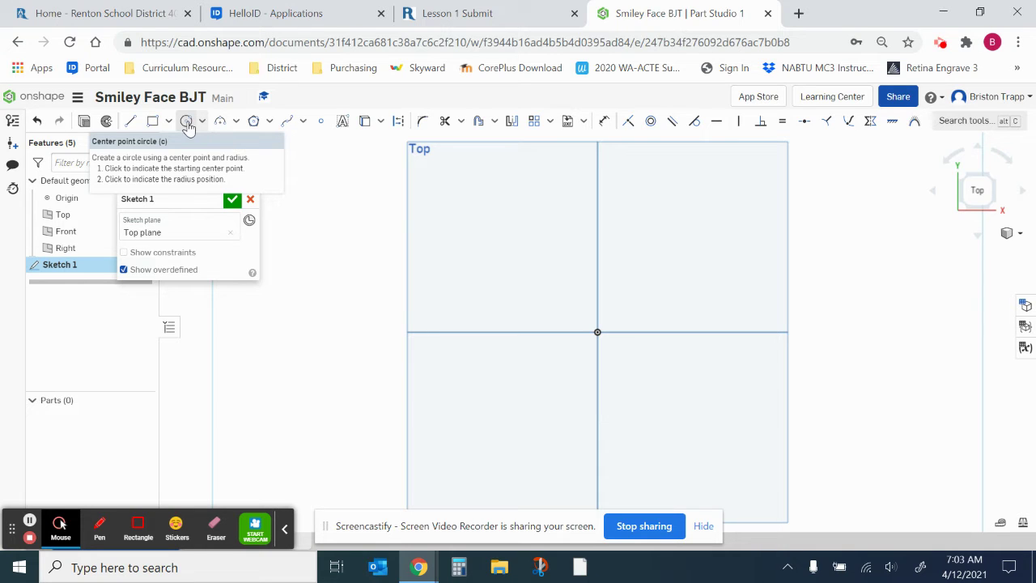
left_click(187, 123)
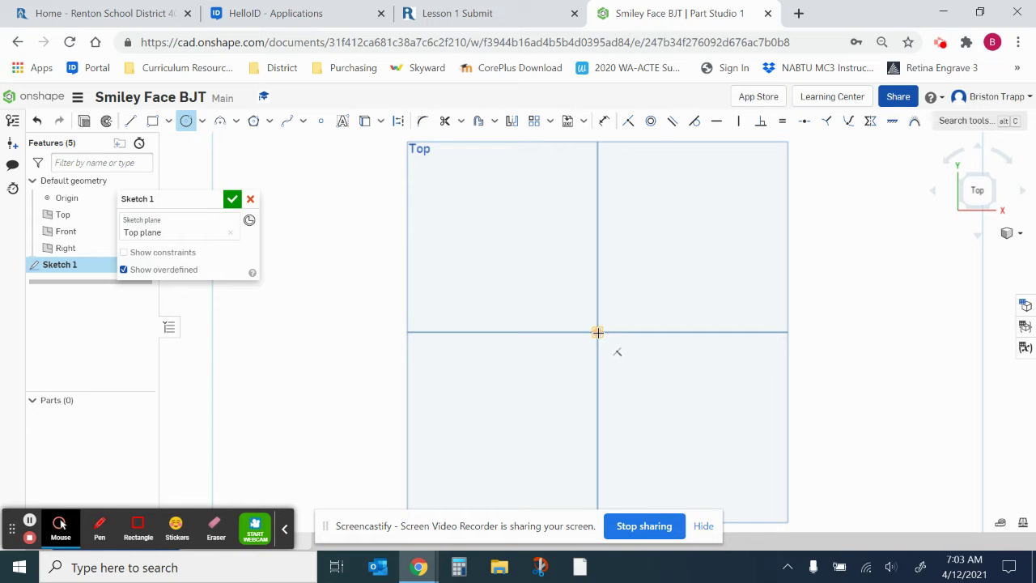
Draw a circle centred on the origin and dimension its diameter to 3
left_click(597, 331)
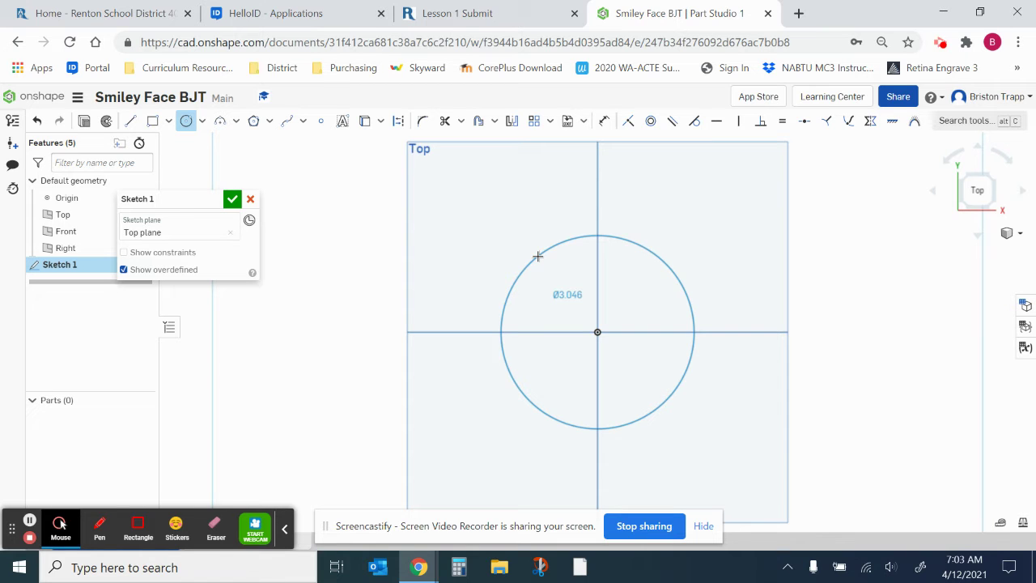
left_click(538, 256)
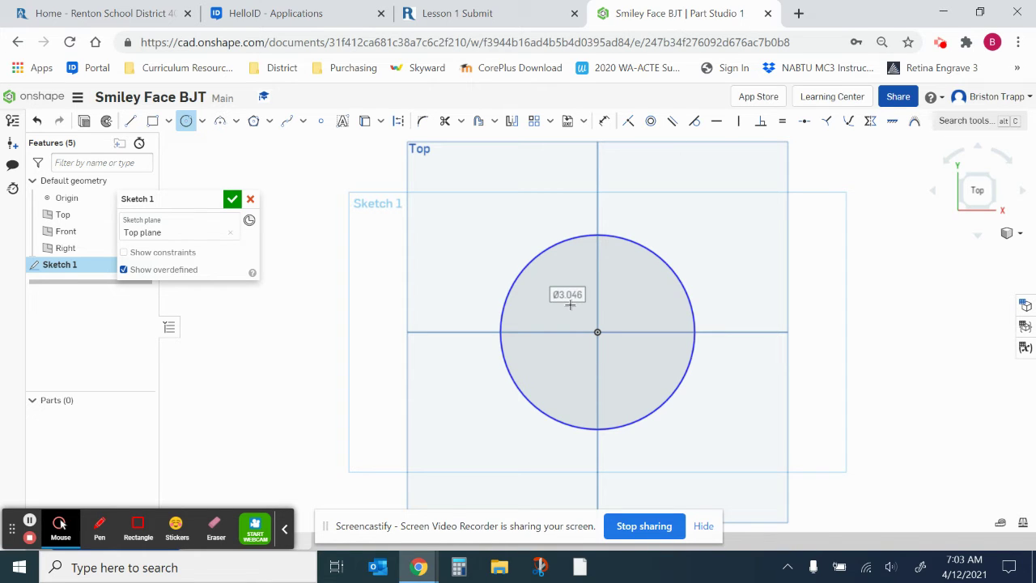
double_click(570, 302)
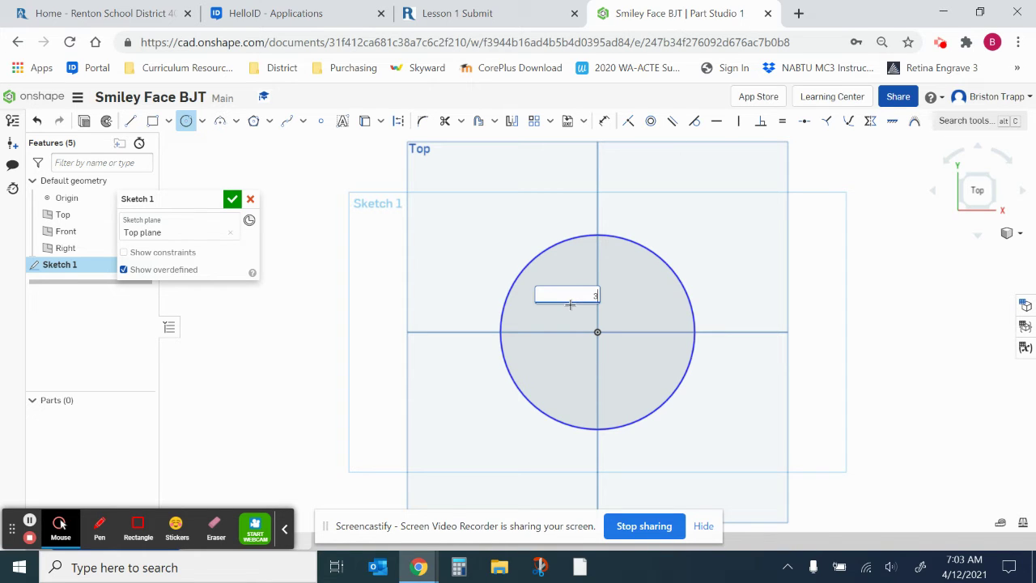
key("Return")
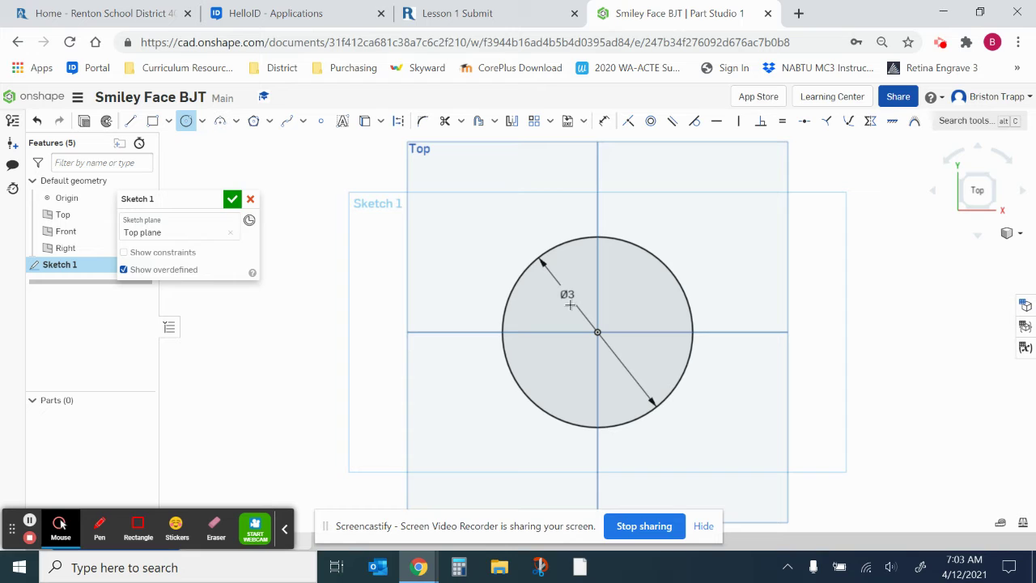
Draw two level eye circles in the upper half, each dimensioned to 0.75 diameter
left_click(185, 126)
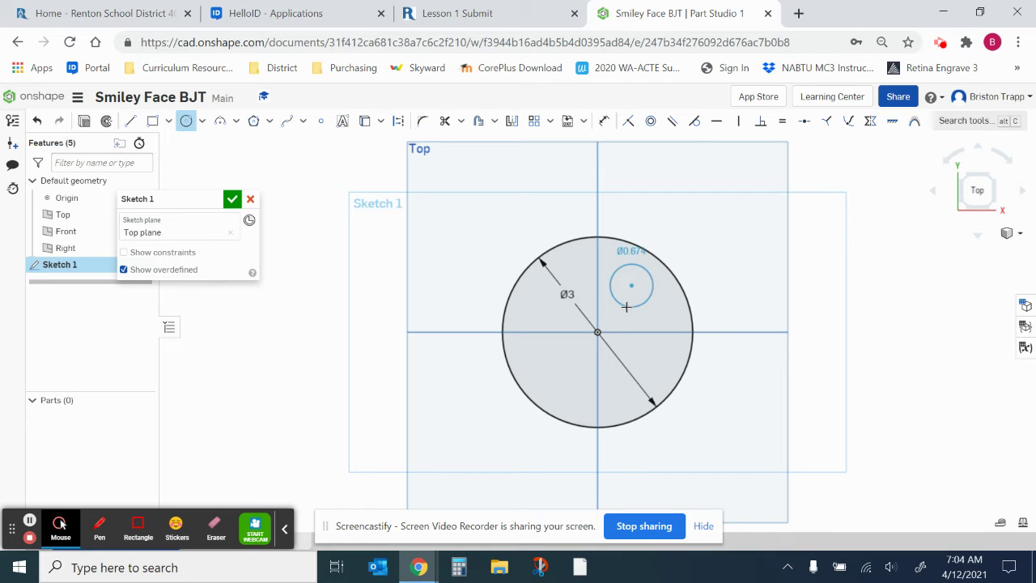
left_click(625, 307)
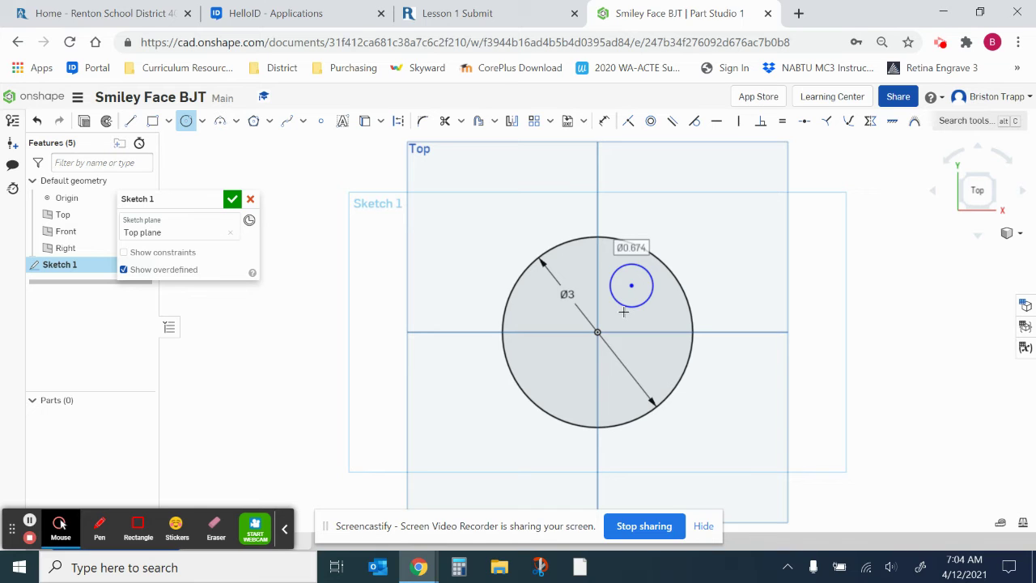
key("BackSpace")
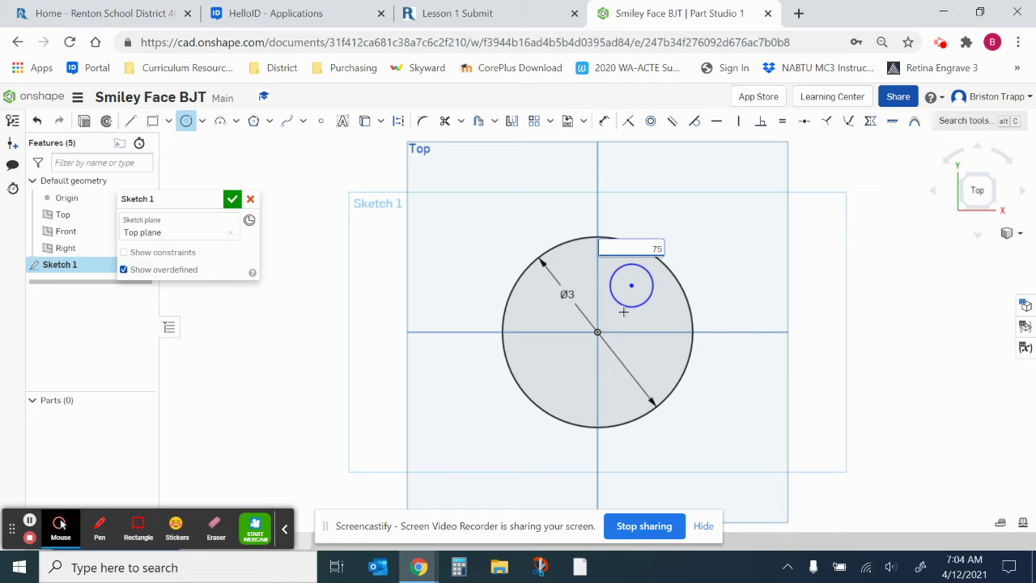
key("Return")
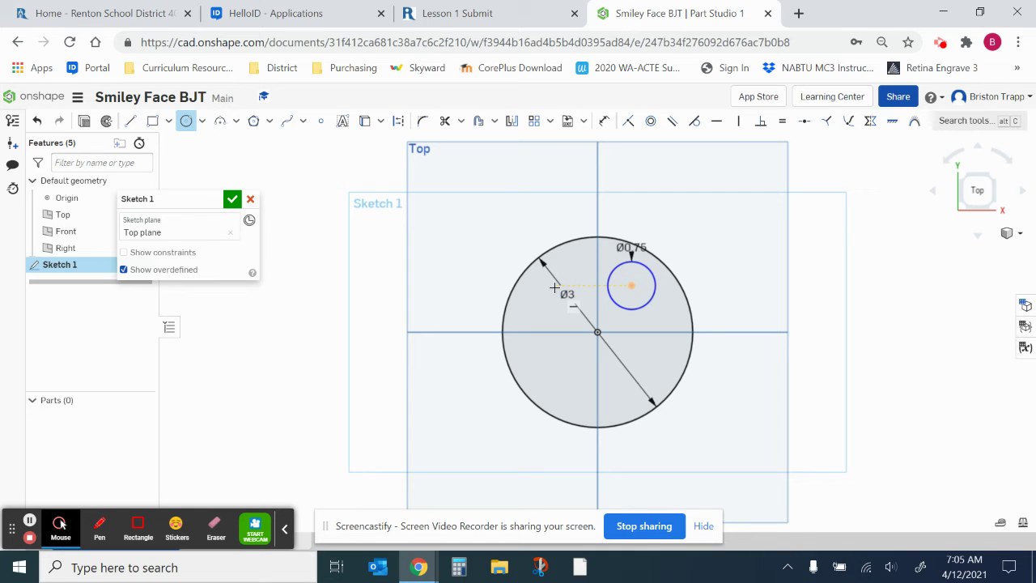
left_click(554, 285)
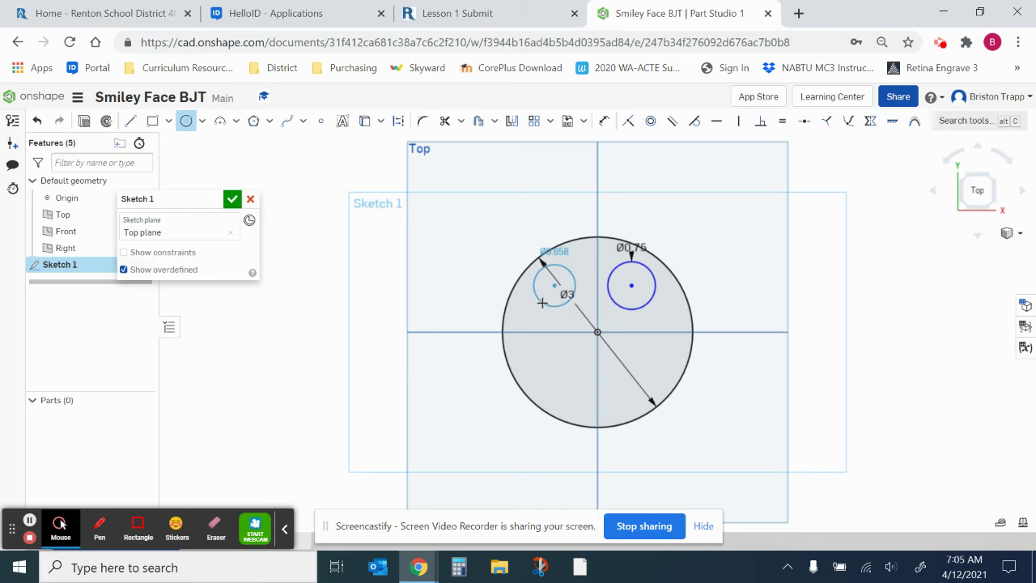
left_click(543, 299)
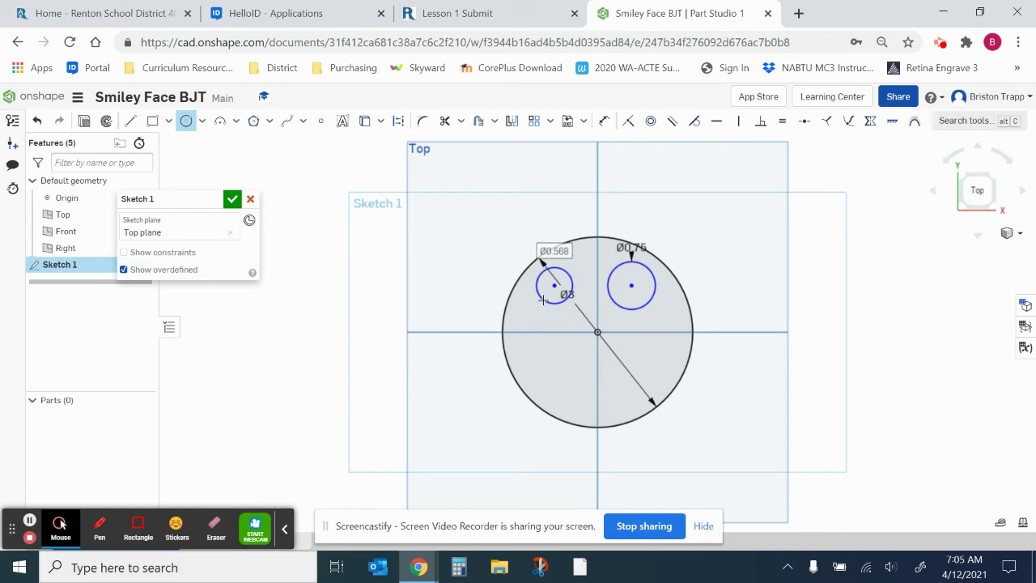
key("BackSpace")
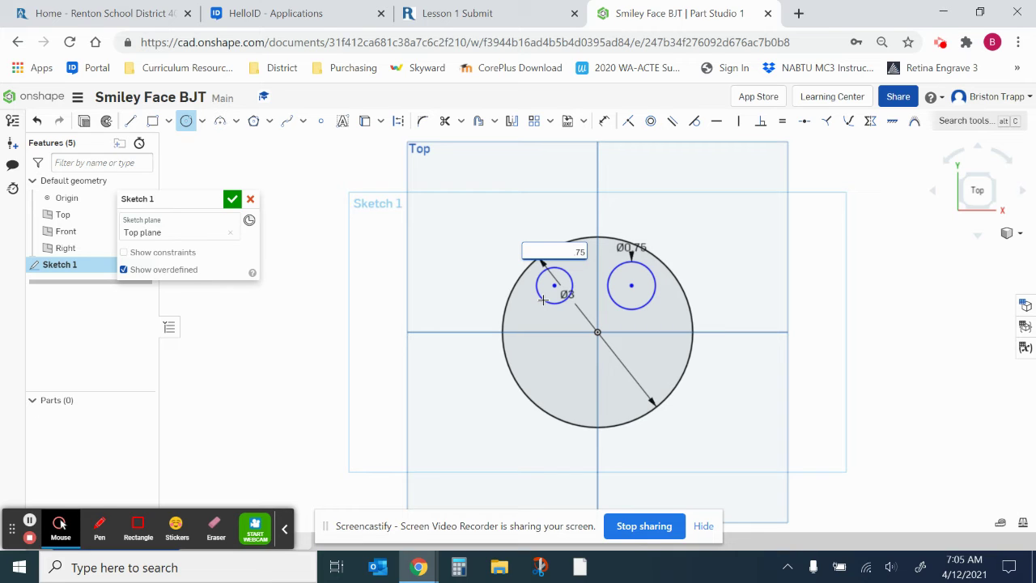
type(".75")
key("Return")
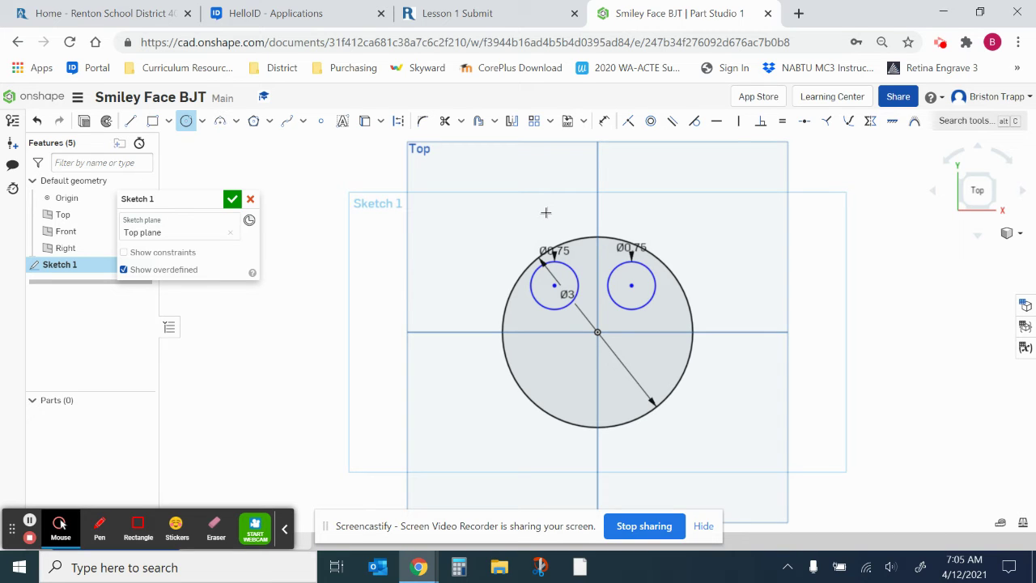
Exit the circle tool and nudge the eye circles slightly lower on the face
right_click(487, 238)
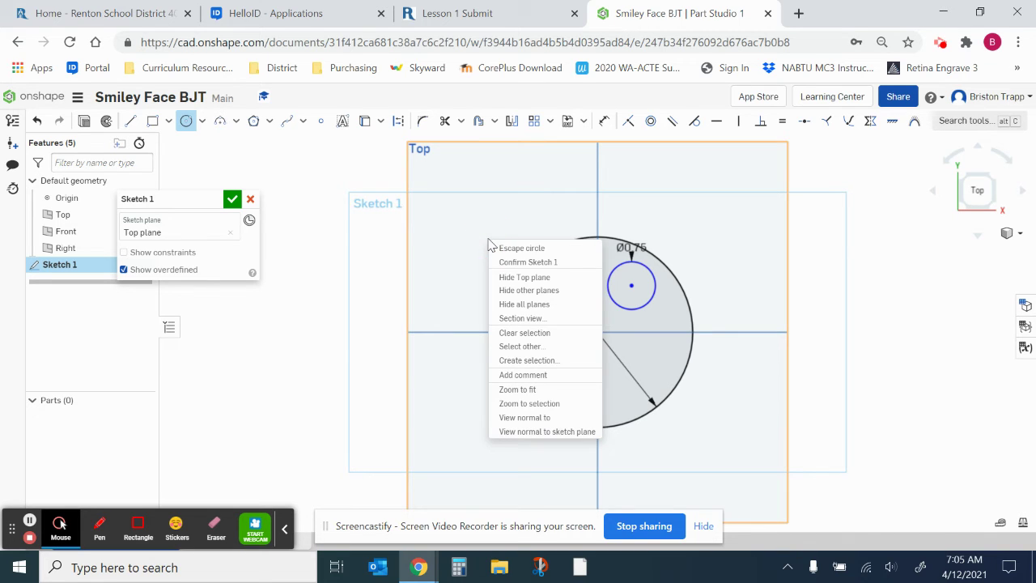
left_click(498, 249)
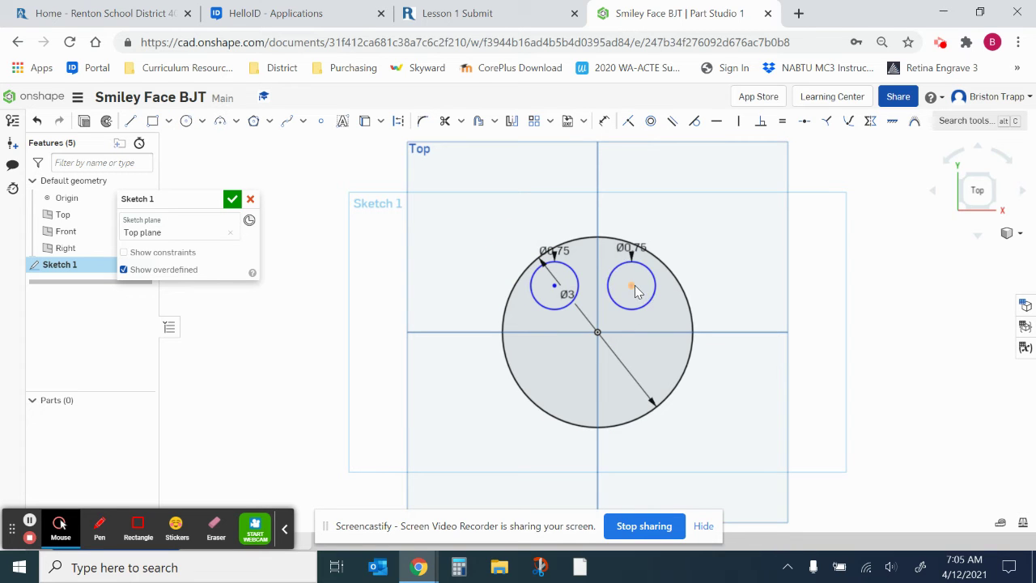
key("ctrl+z")
mouse_move(633, 310)
left_mouse_down()
mouse_move(629, 332)
mouse_move(636, 293)
mouse_move(638, 302)
left_mouse_up()
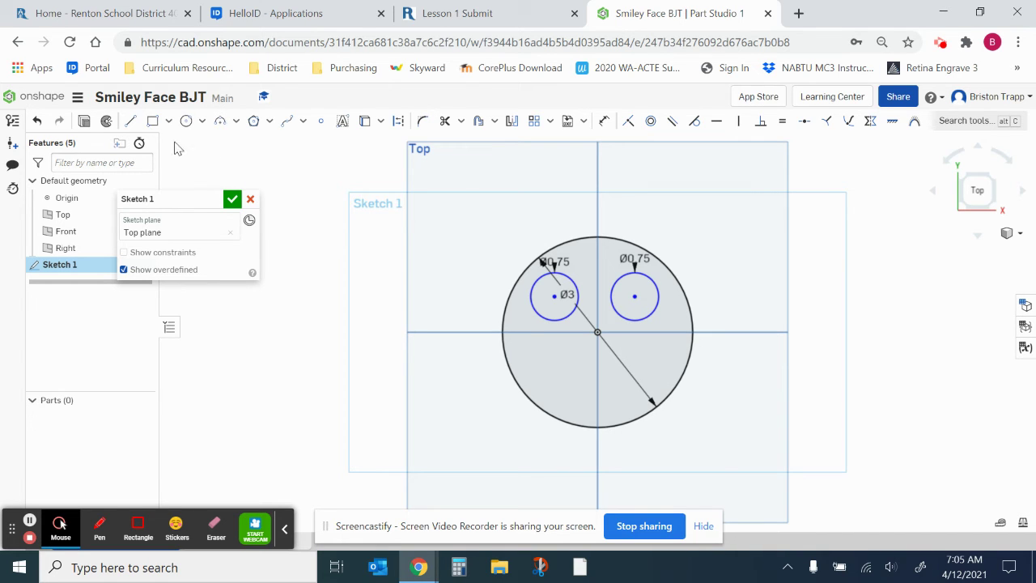
left_click(132, 123)
Draw a horizontal mouth line about 1.98 long just below the circle's centre
left_click(131, 123)
left_click(531, 350)
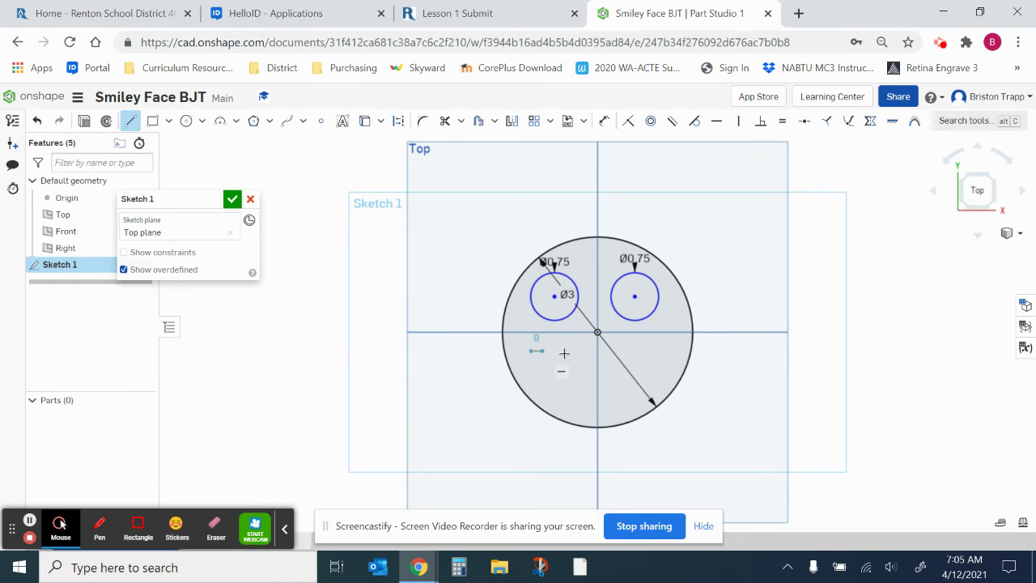
left_click(656, 350)
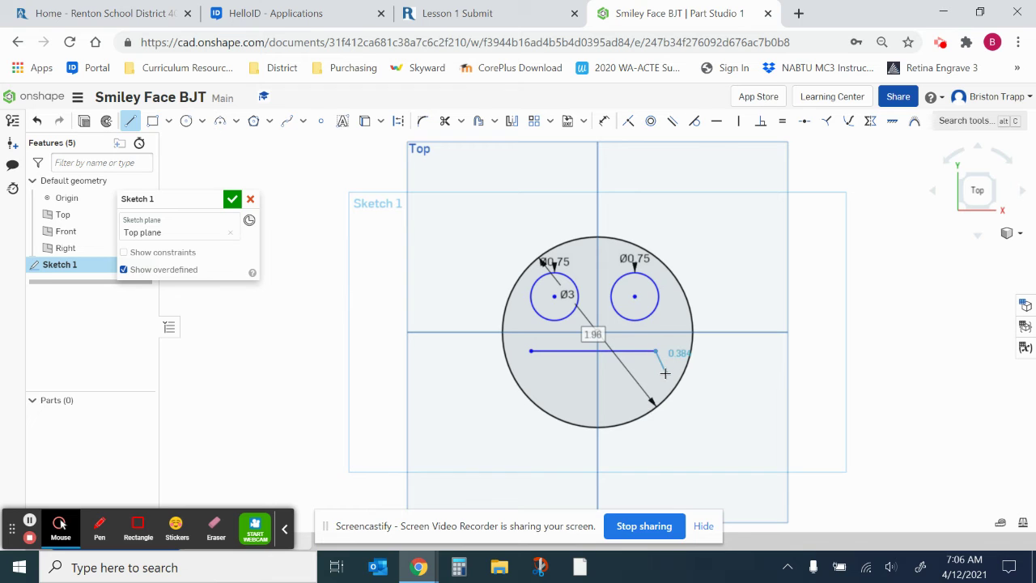
right_click(664, 373)
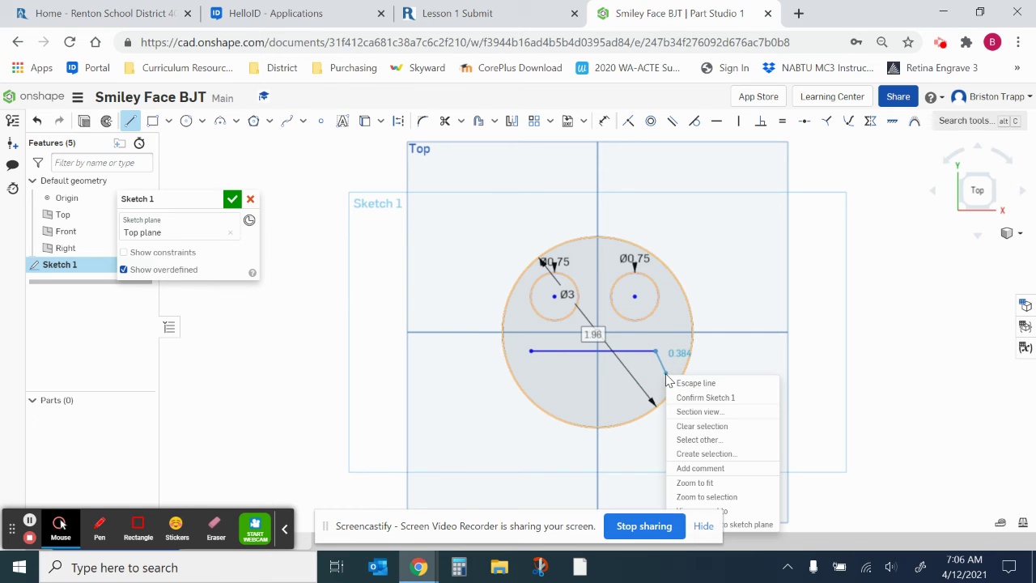
left_click(686, 382)
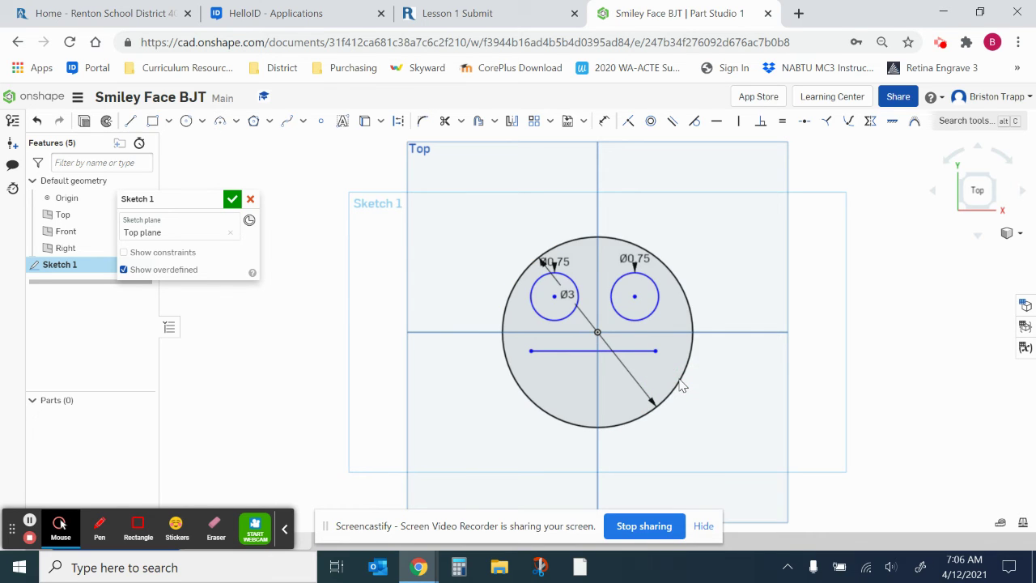
Draw a downward-bulging three-point arc of radius about 1.044 between the mouth line's ends
left_click(220, 123)
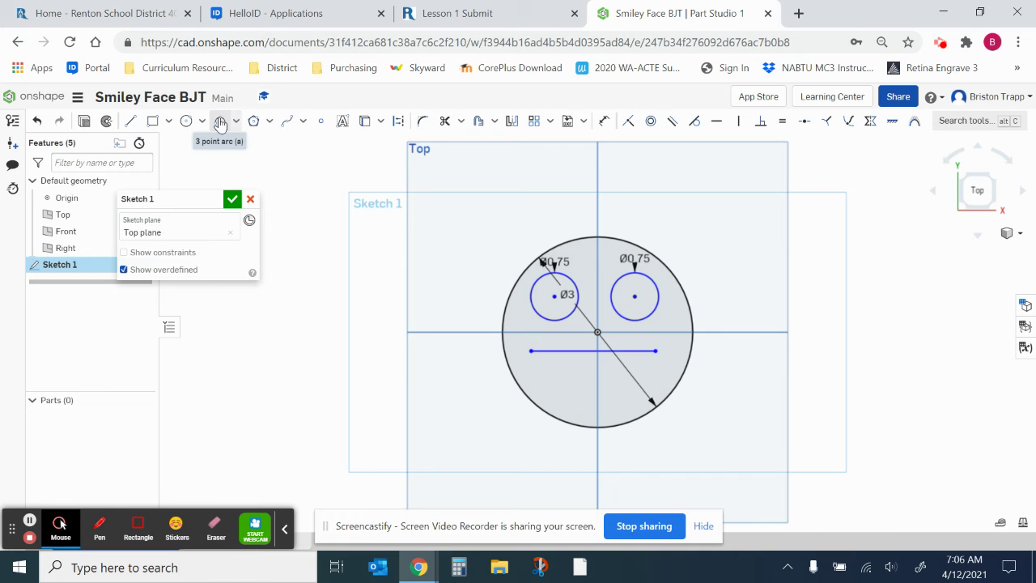
left_click(220, 122)
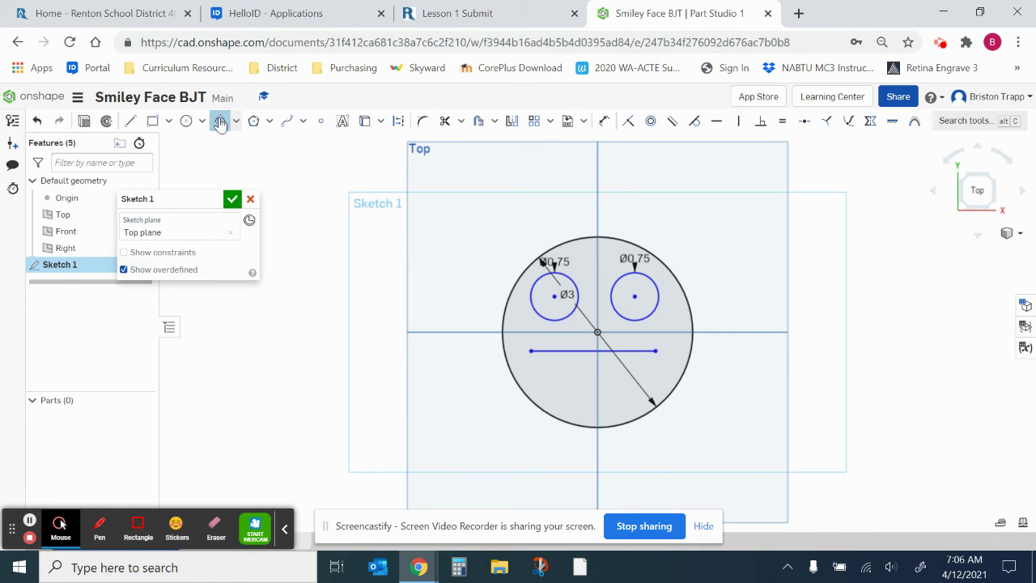
left_click(530, 350)
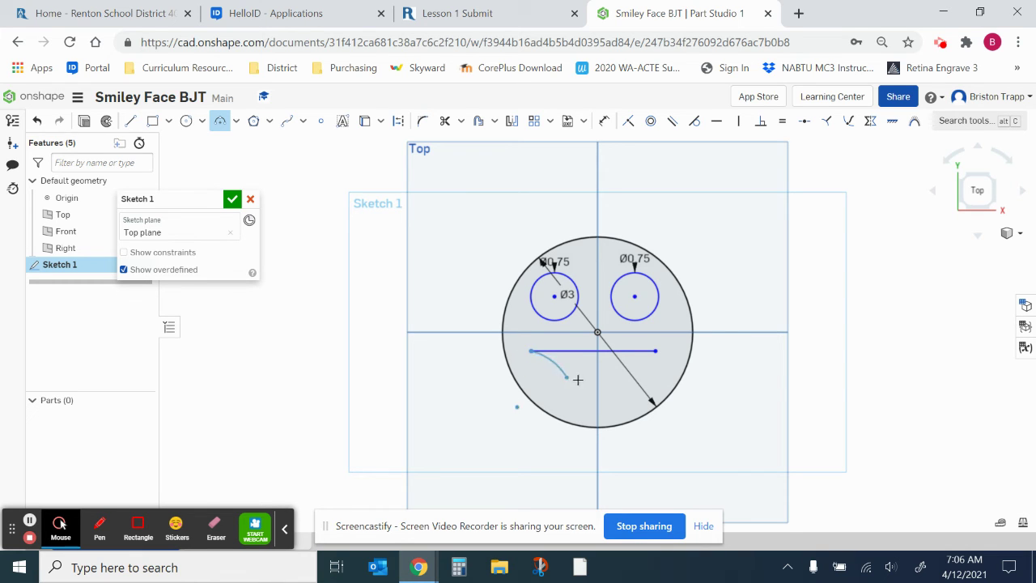
left_click(659, 353)
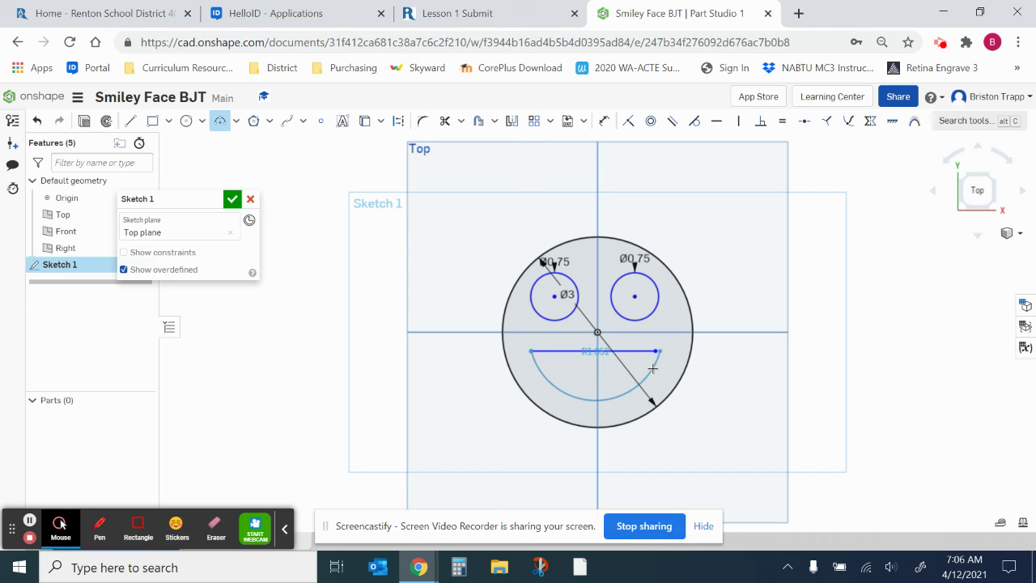
left_click(651, 370)
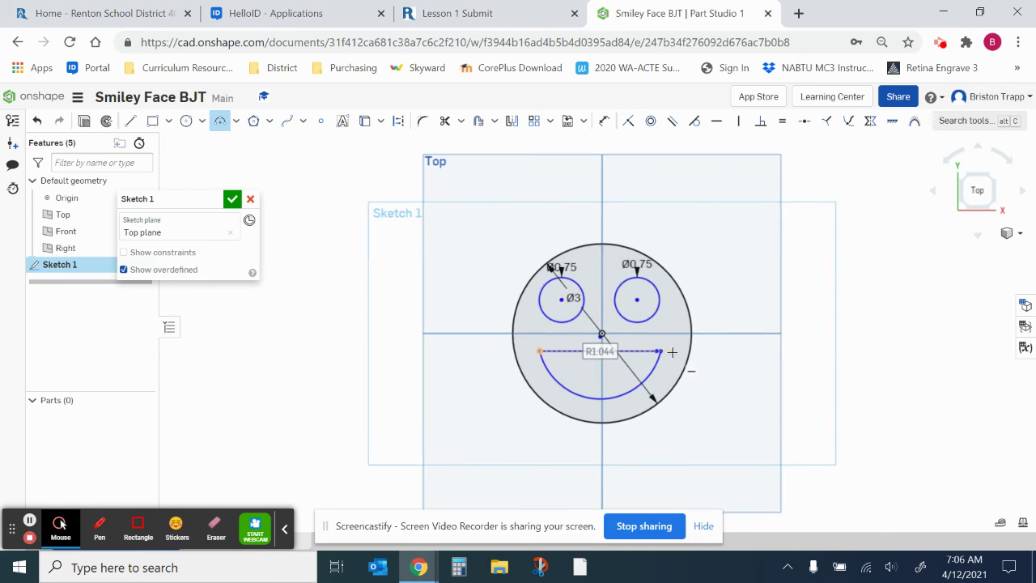
Snap the smile arc's right endpoint onto the mouth line's end to close the mouth
scroll(671, 352, "up", 3)
scroll(672, 352, "up", 4)
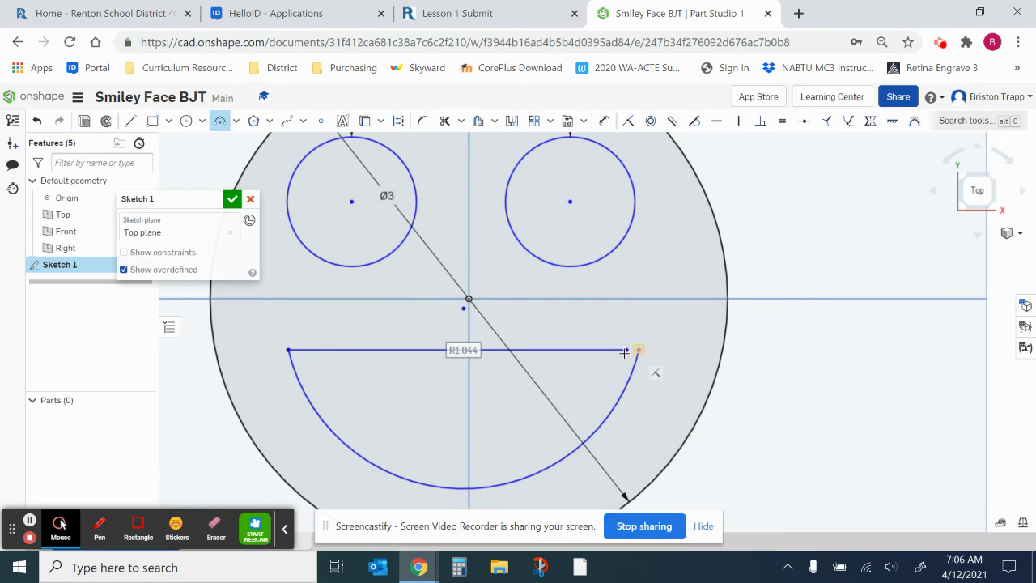
left_click(636, 350)
right_click(610, 369)
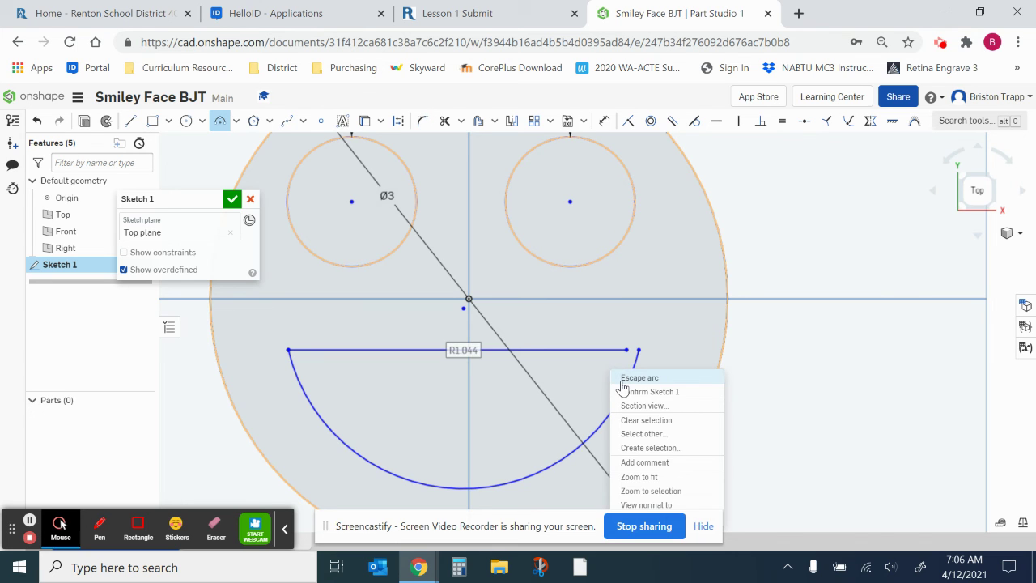
left_click(621, 380)
left_click(638, 351)
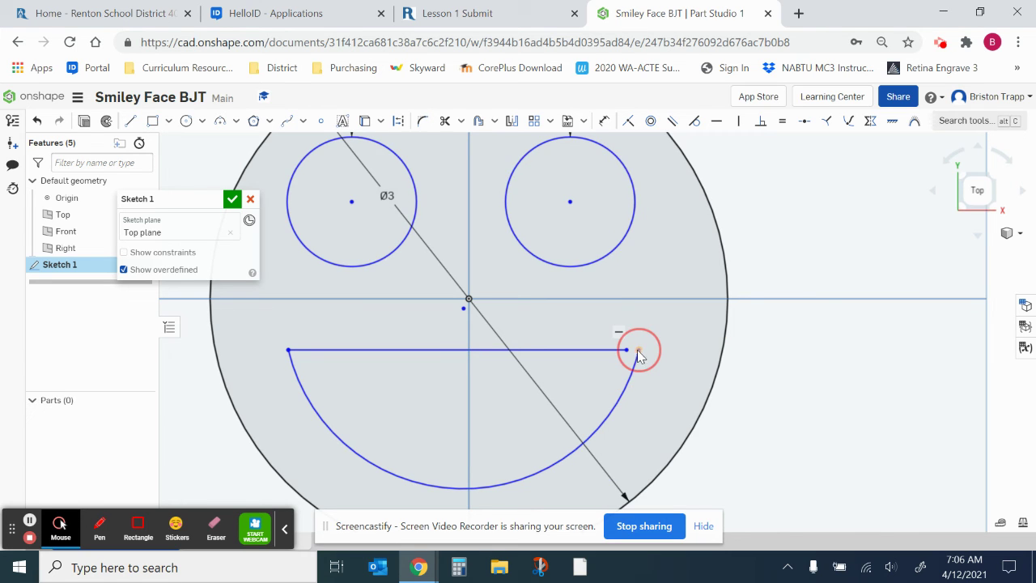
left_click_drag(637, 354, 628, 353)
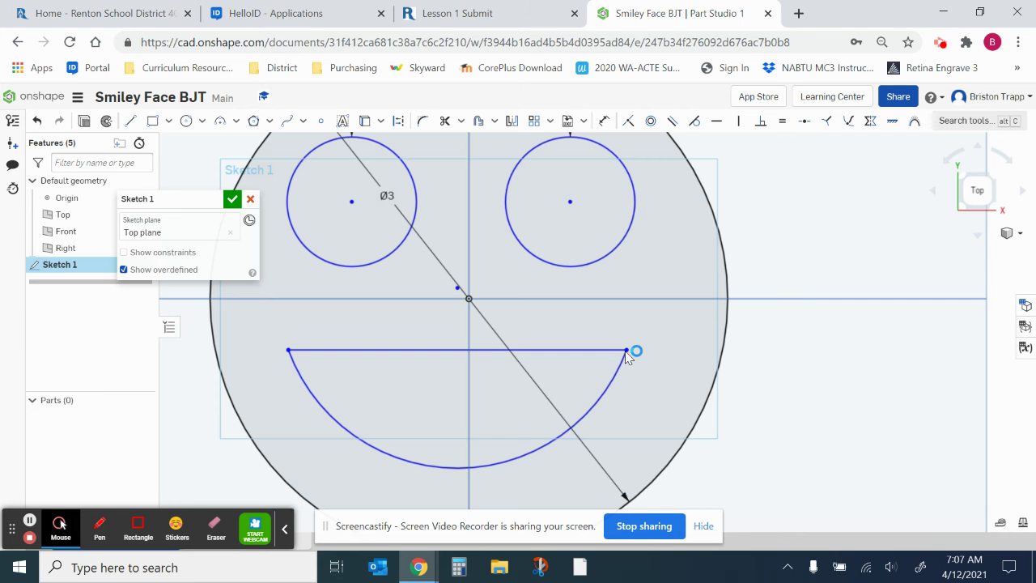
scroll(627, 354, "down", 5)
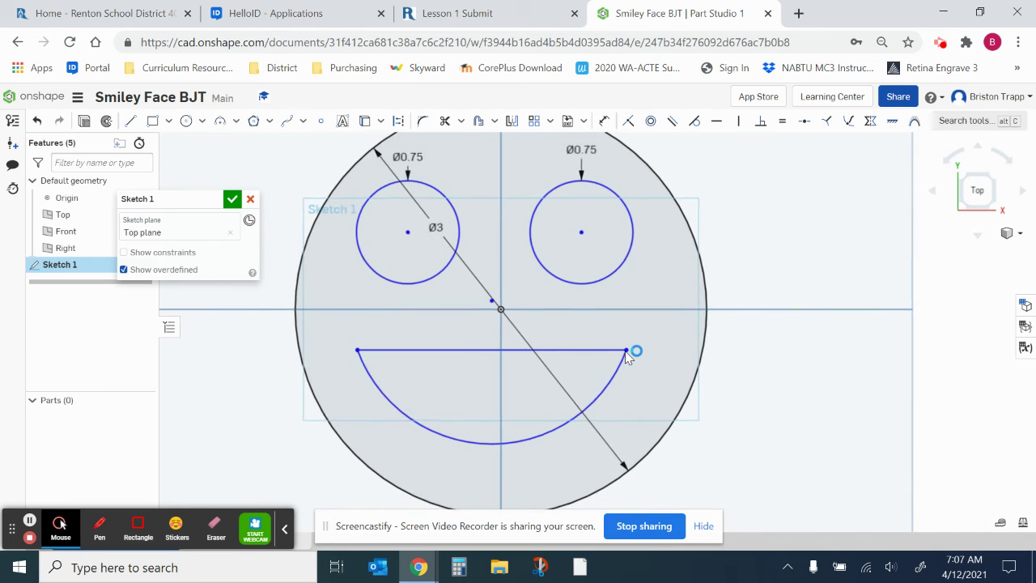
scroll(630, 356, "down", 3)
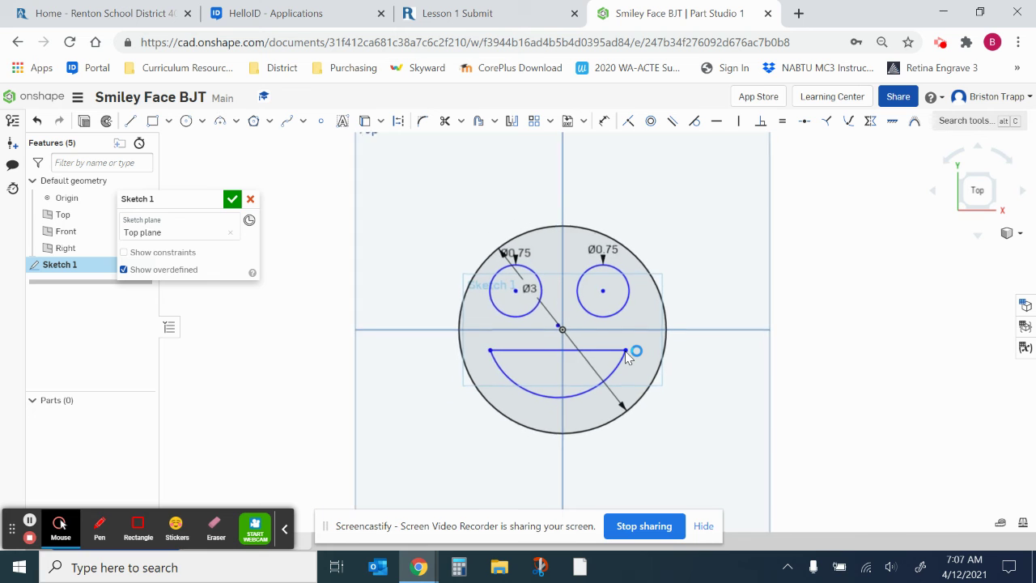
scroll(628, 357, "up", 1)
scroll(627, 357, "up", 3)
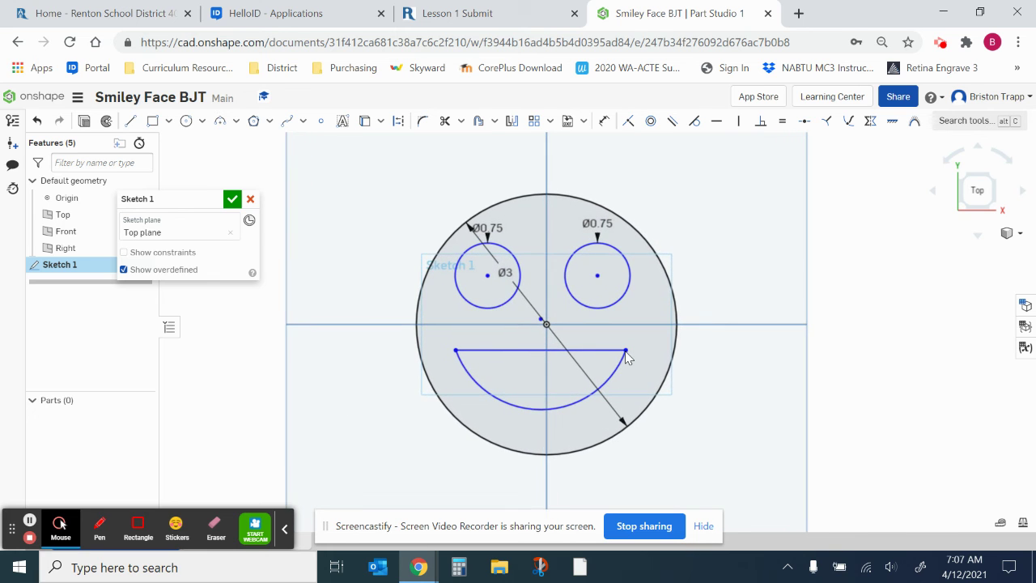
scroll(627, 357, "up", 1)
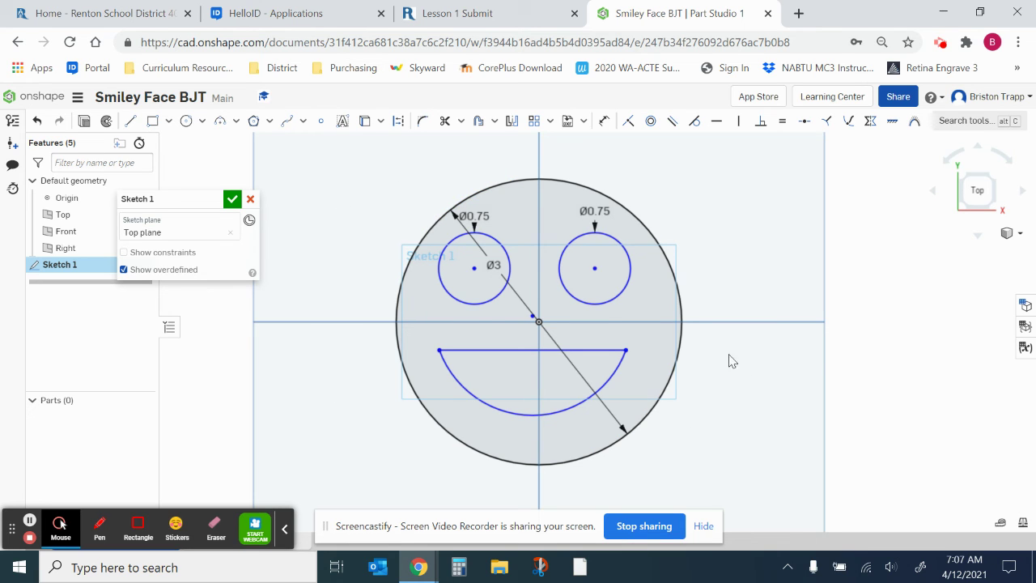
Extrude Sketch 1's faces, previewing a 1 in thick disc with eye and mouth cutouts
key("ctrl+a")
left_click(358, 180)
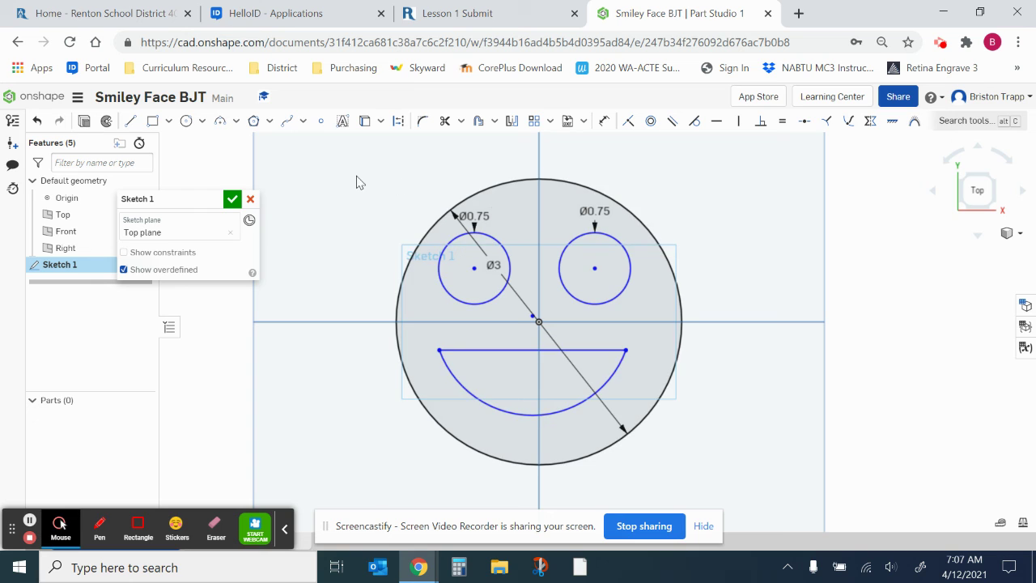
left_click(85, 121)
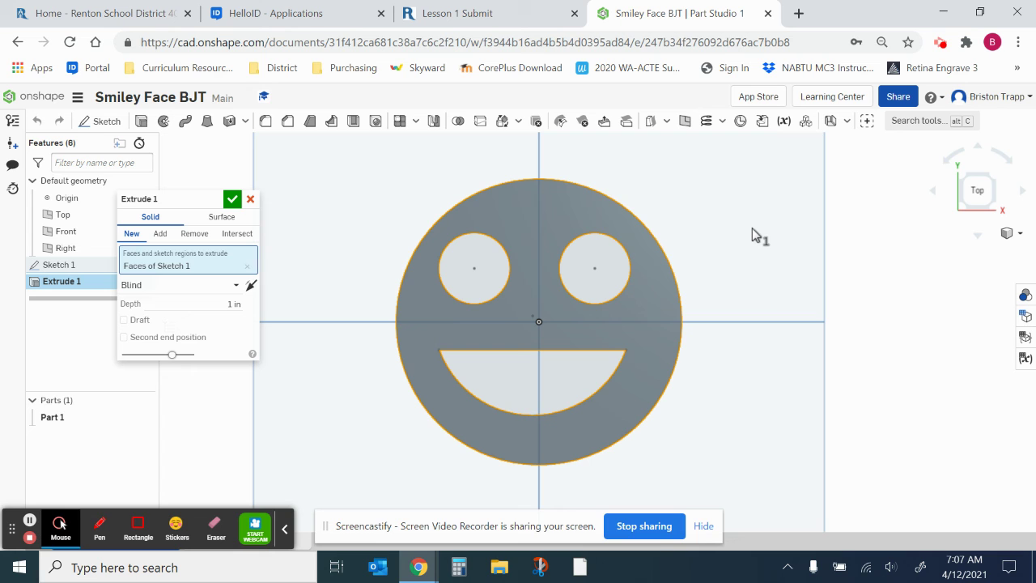
Set the extrusion depth to 2 and confirm, making Part 1 a solid smiley disc
left_click(753, 186)
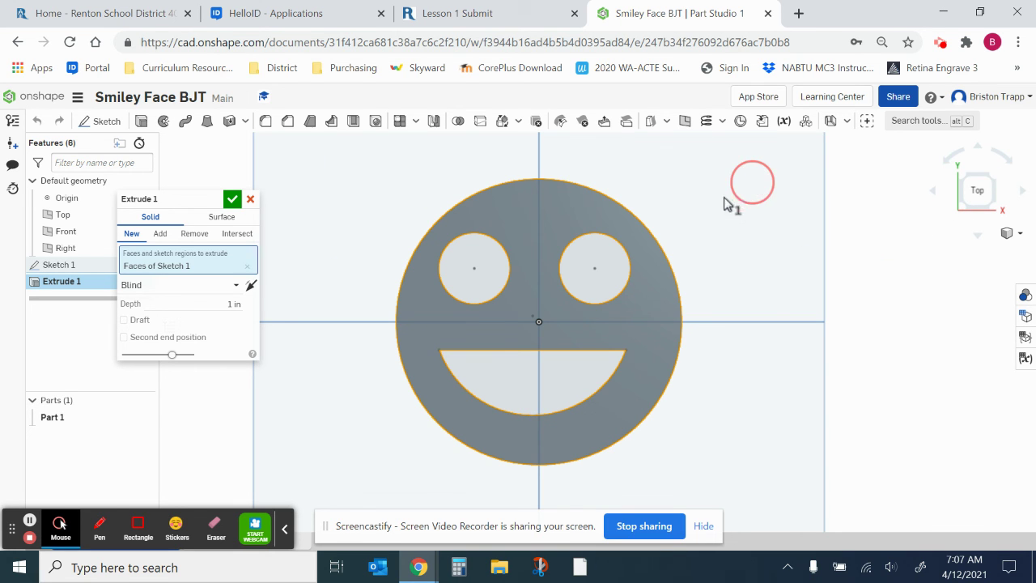
right_click_drag(727, 204, 710, 188)
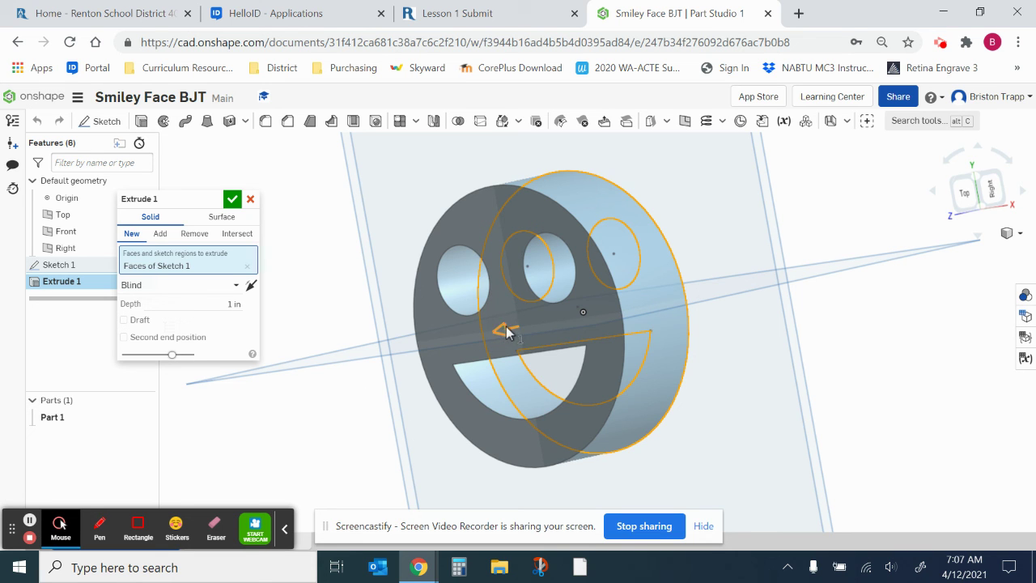
left_click_drag(505, 331, 555, 331)
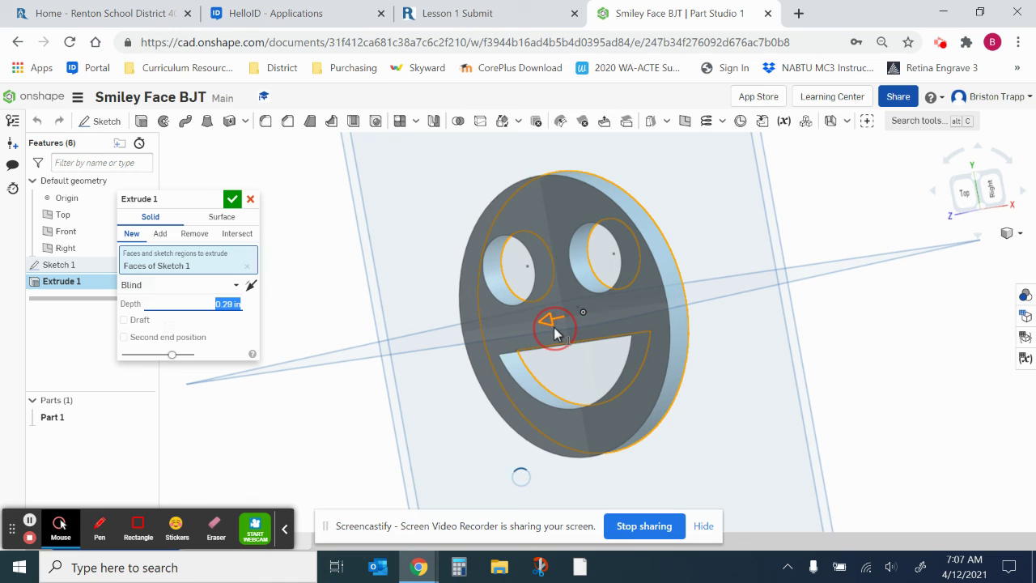
left_click(189, 303)
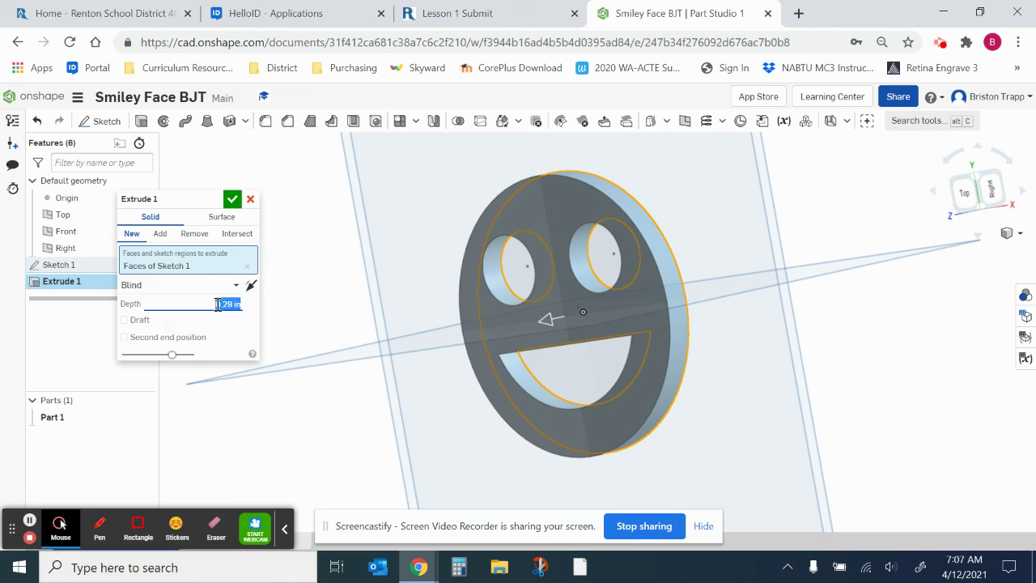
key("BackSpace")
left_click(232, 200)
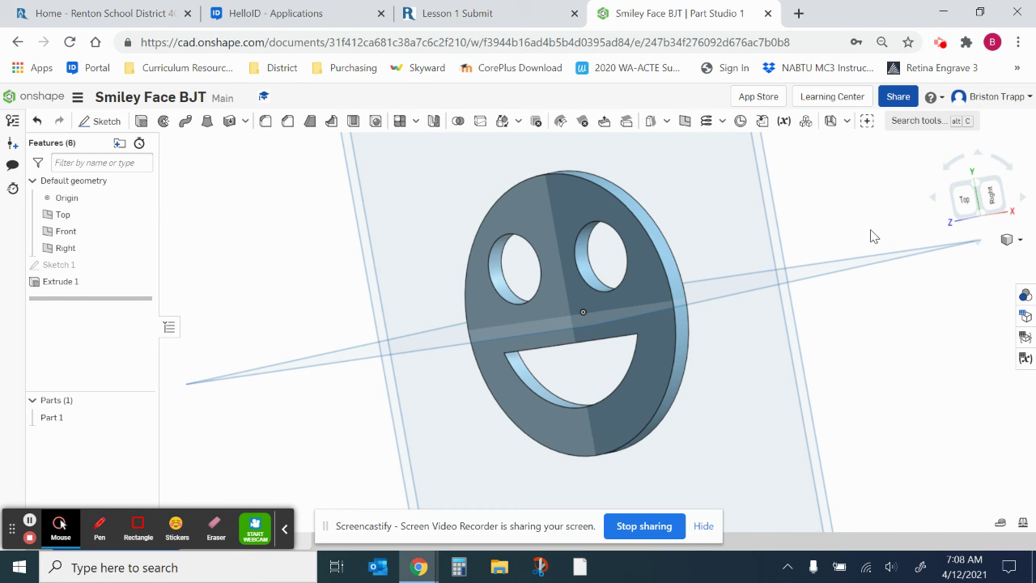
left_click(656, 186)
right_click_drag(657, 199, 746, 204)
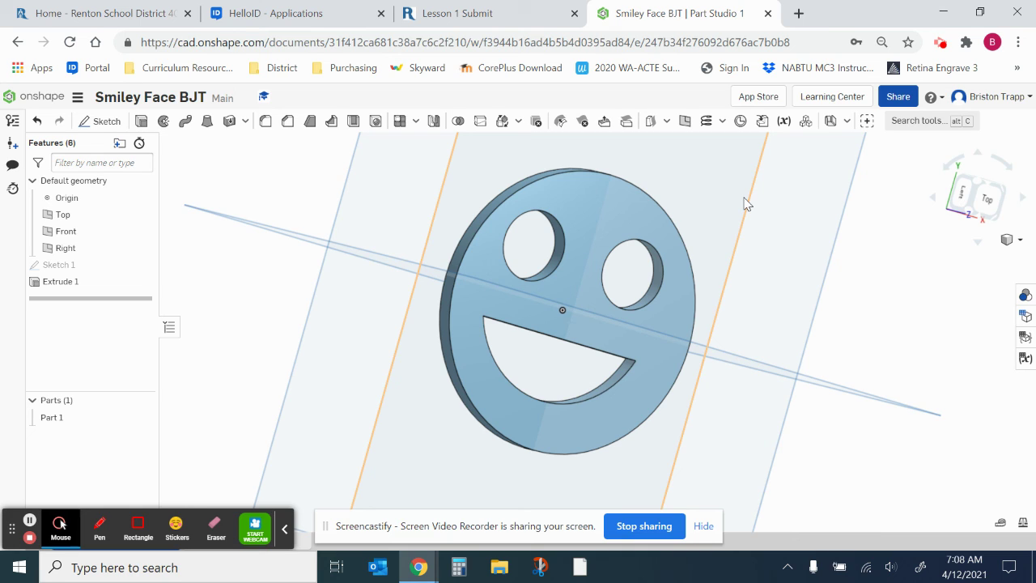